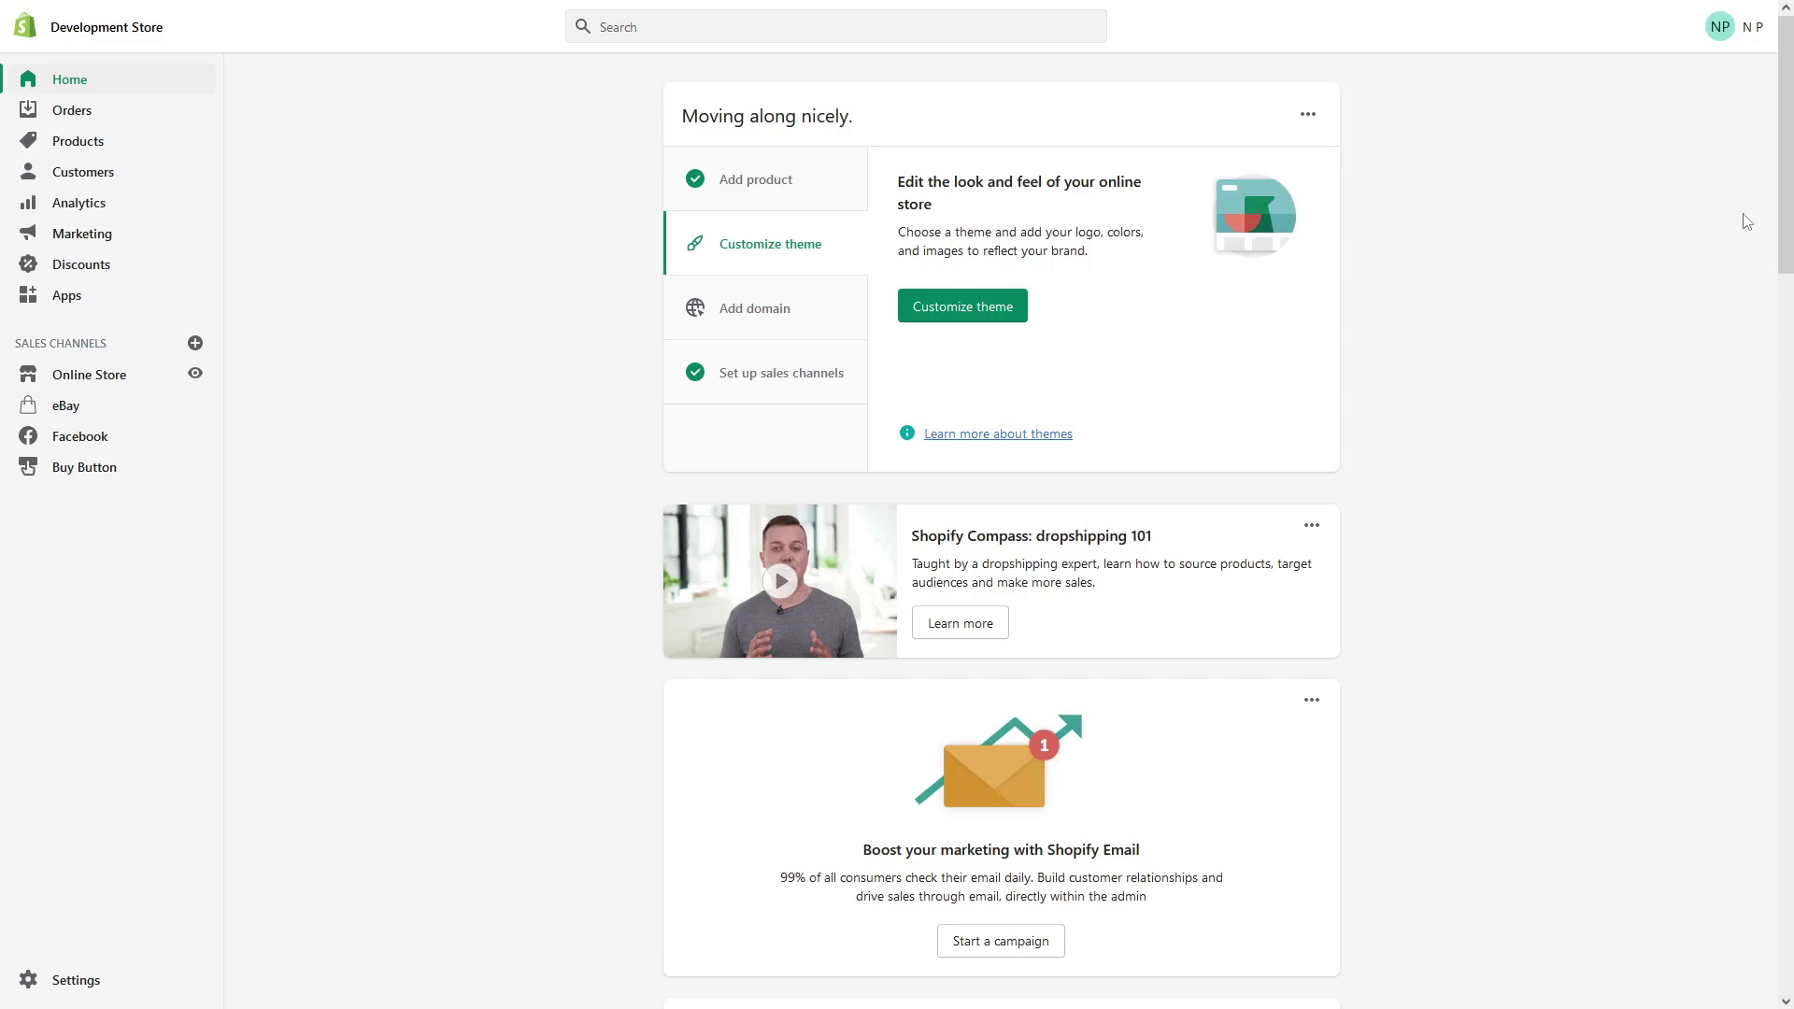
Go from the NP account menu to the account's Security settings page.
{"action": "left_click", "coordinate": [1740, 30]}
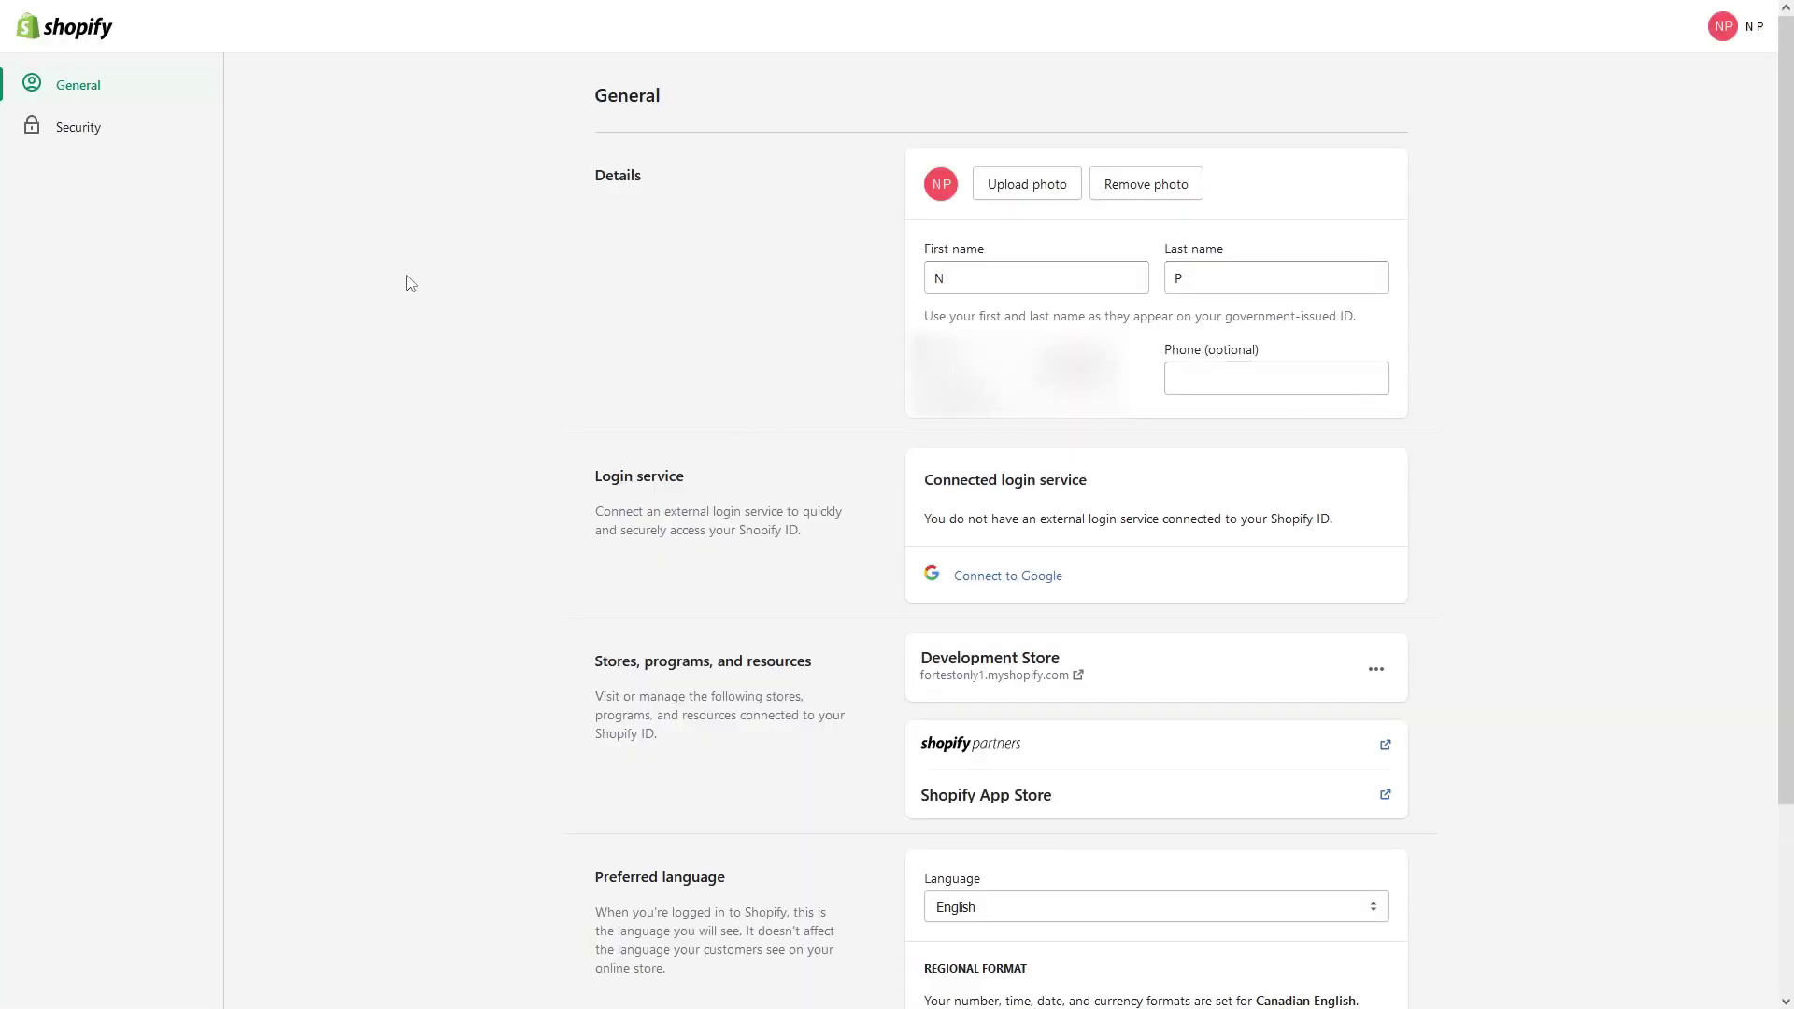
{"action": "left_click", "coordinate": [163, 132]}
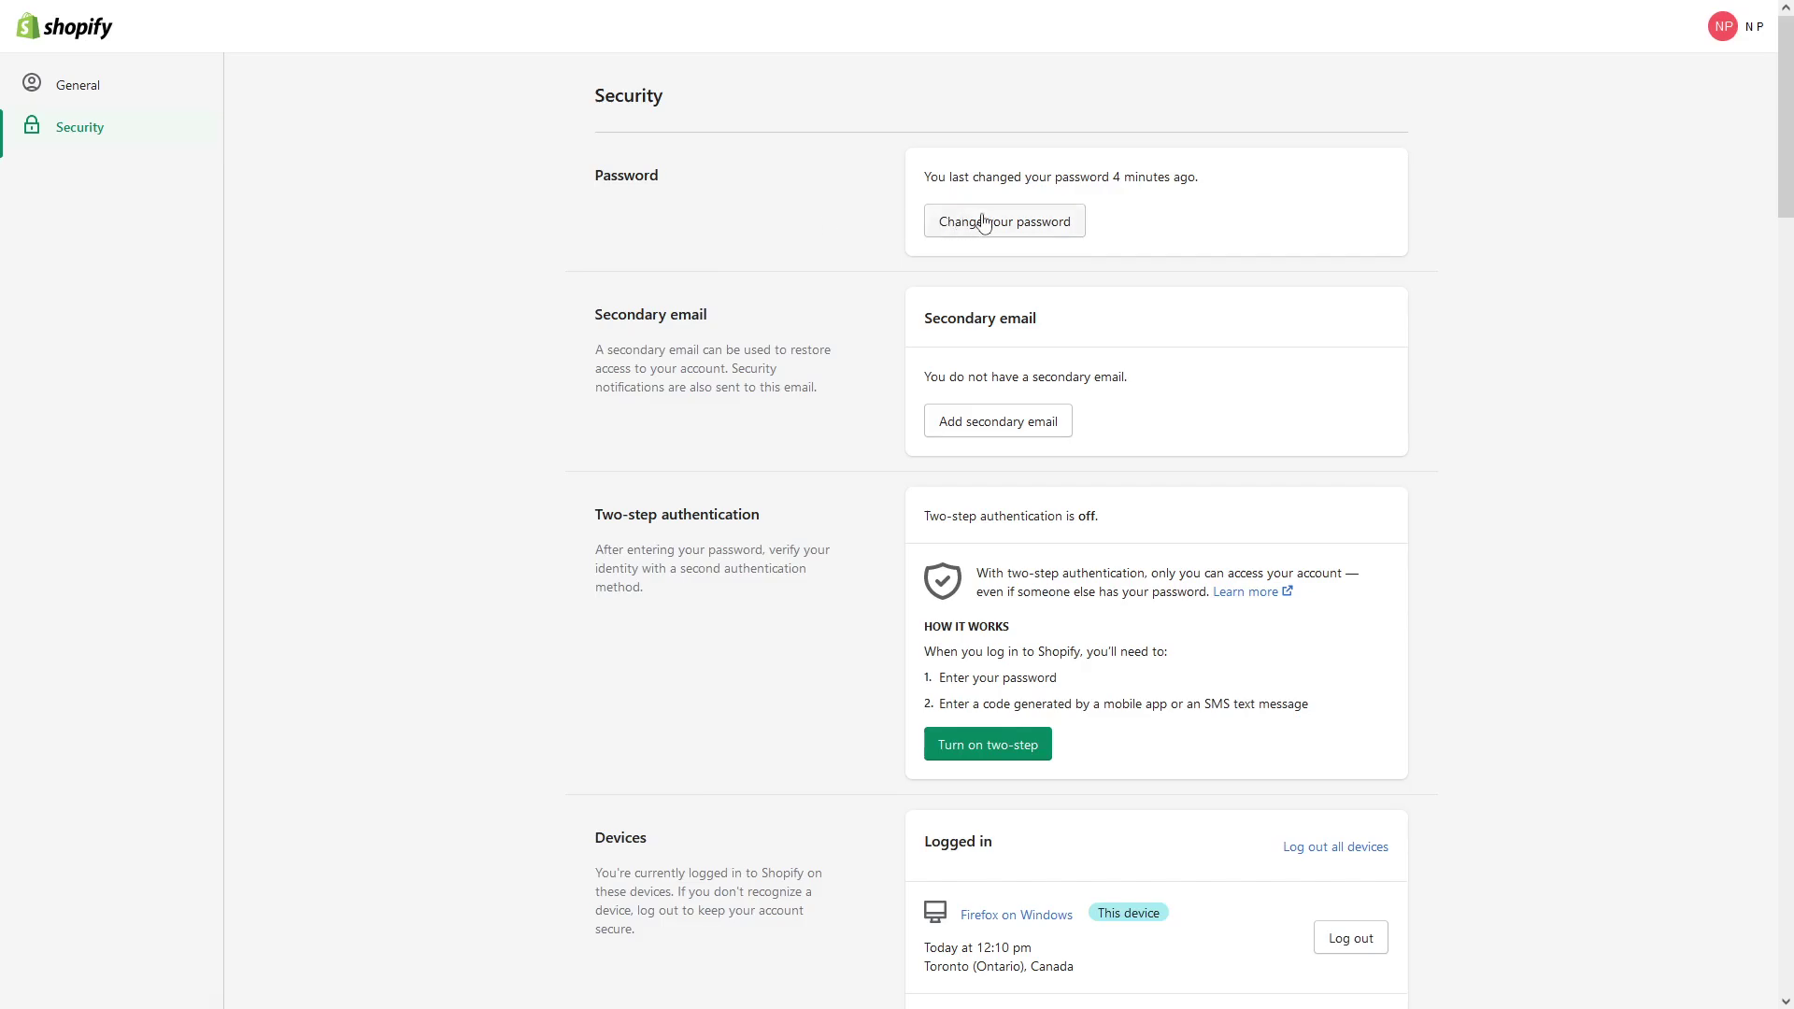
{"action": "left_click", "coordinate": [1025, 231]}
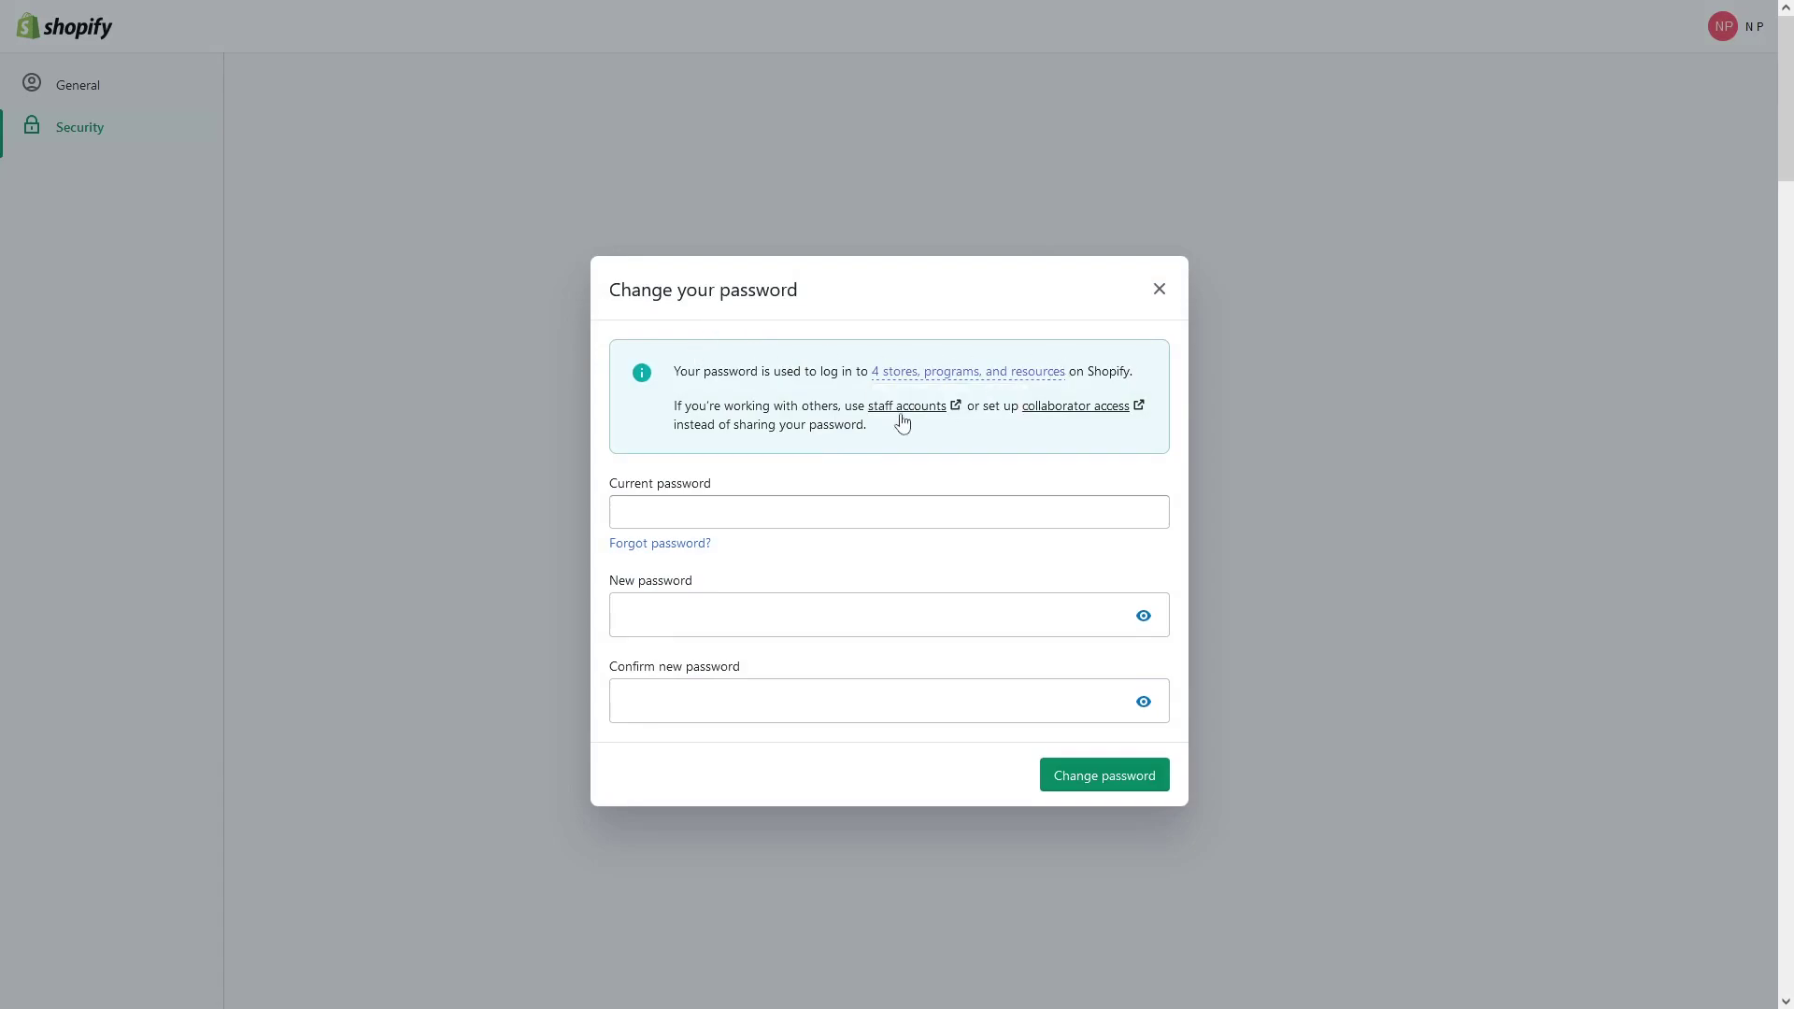
{"action": "mouse_move", "coordinate": [936, 372]}
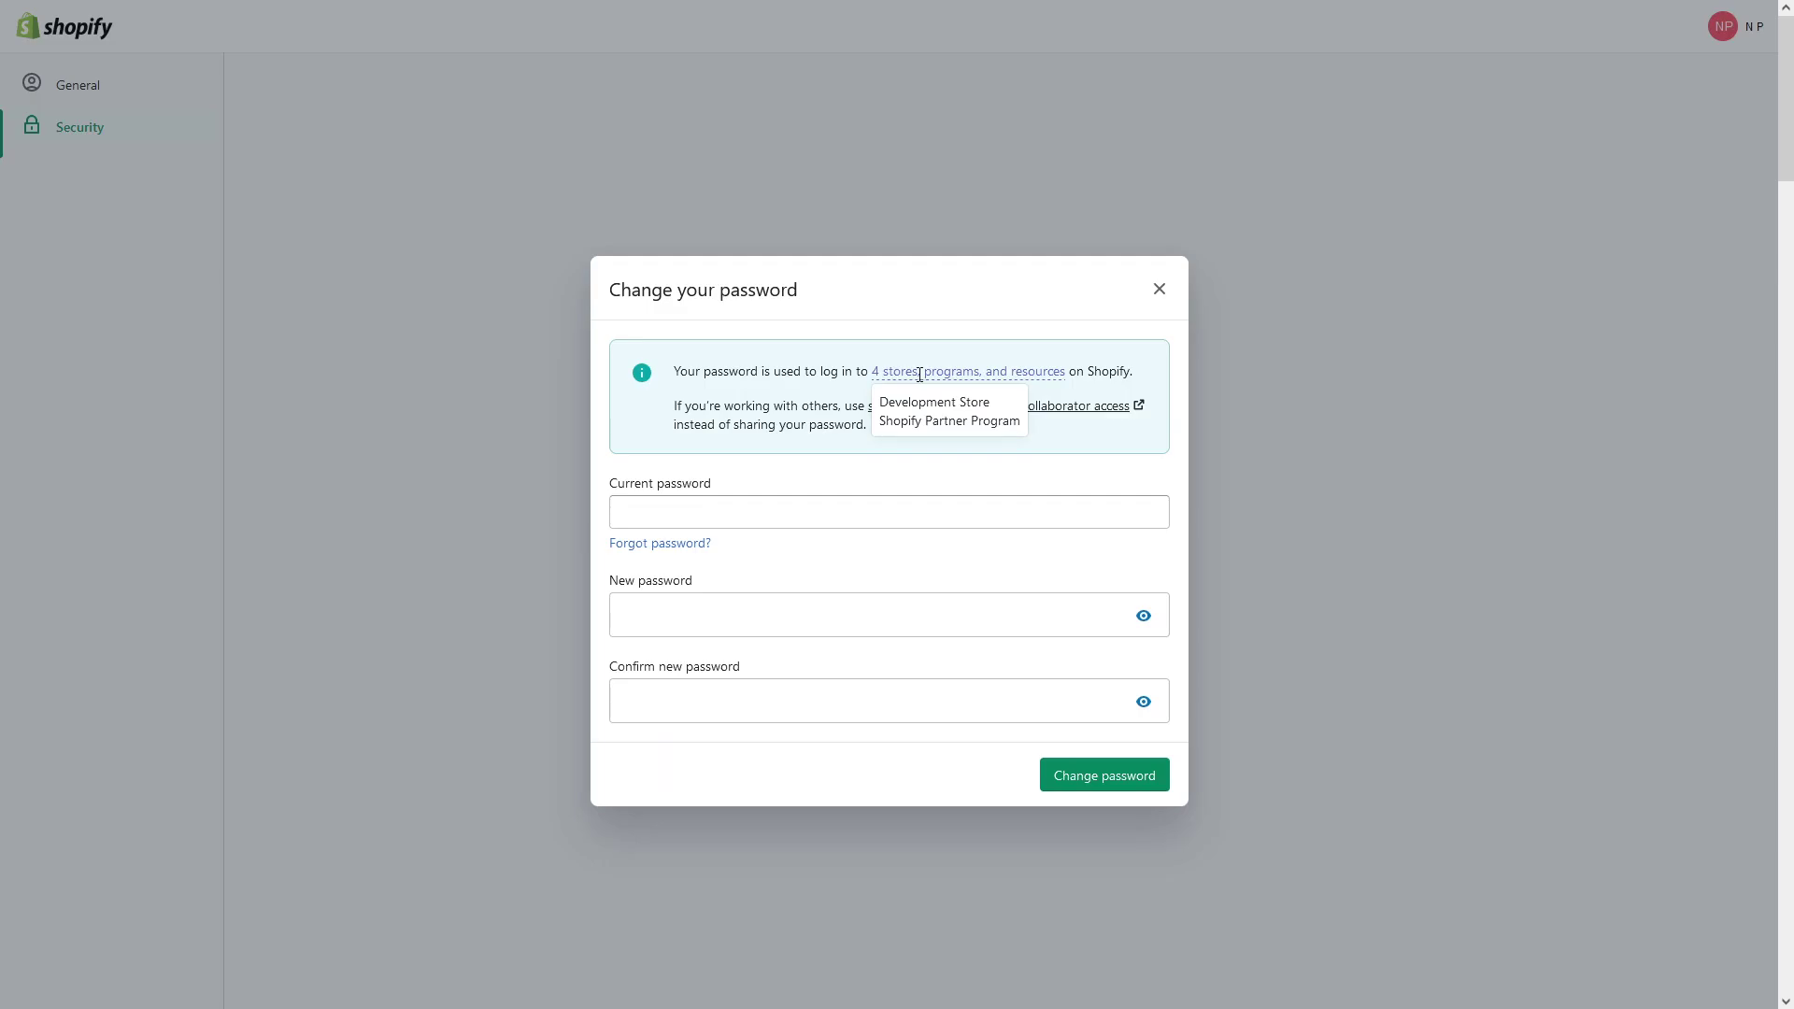
{"action": "left_click", "coordinate": [745, 514]}
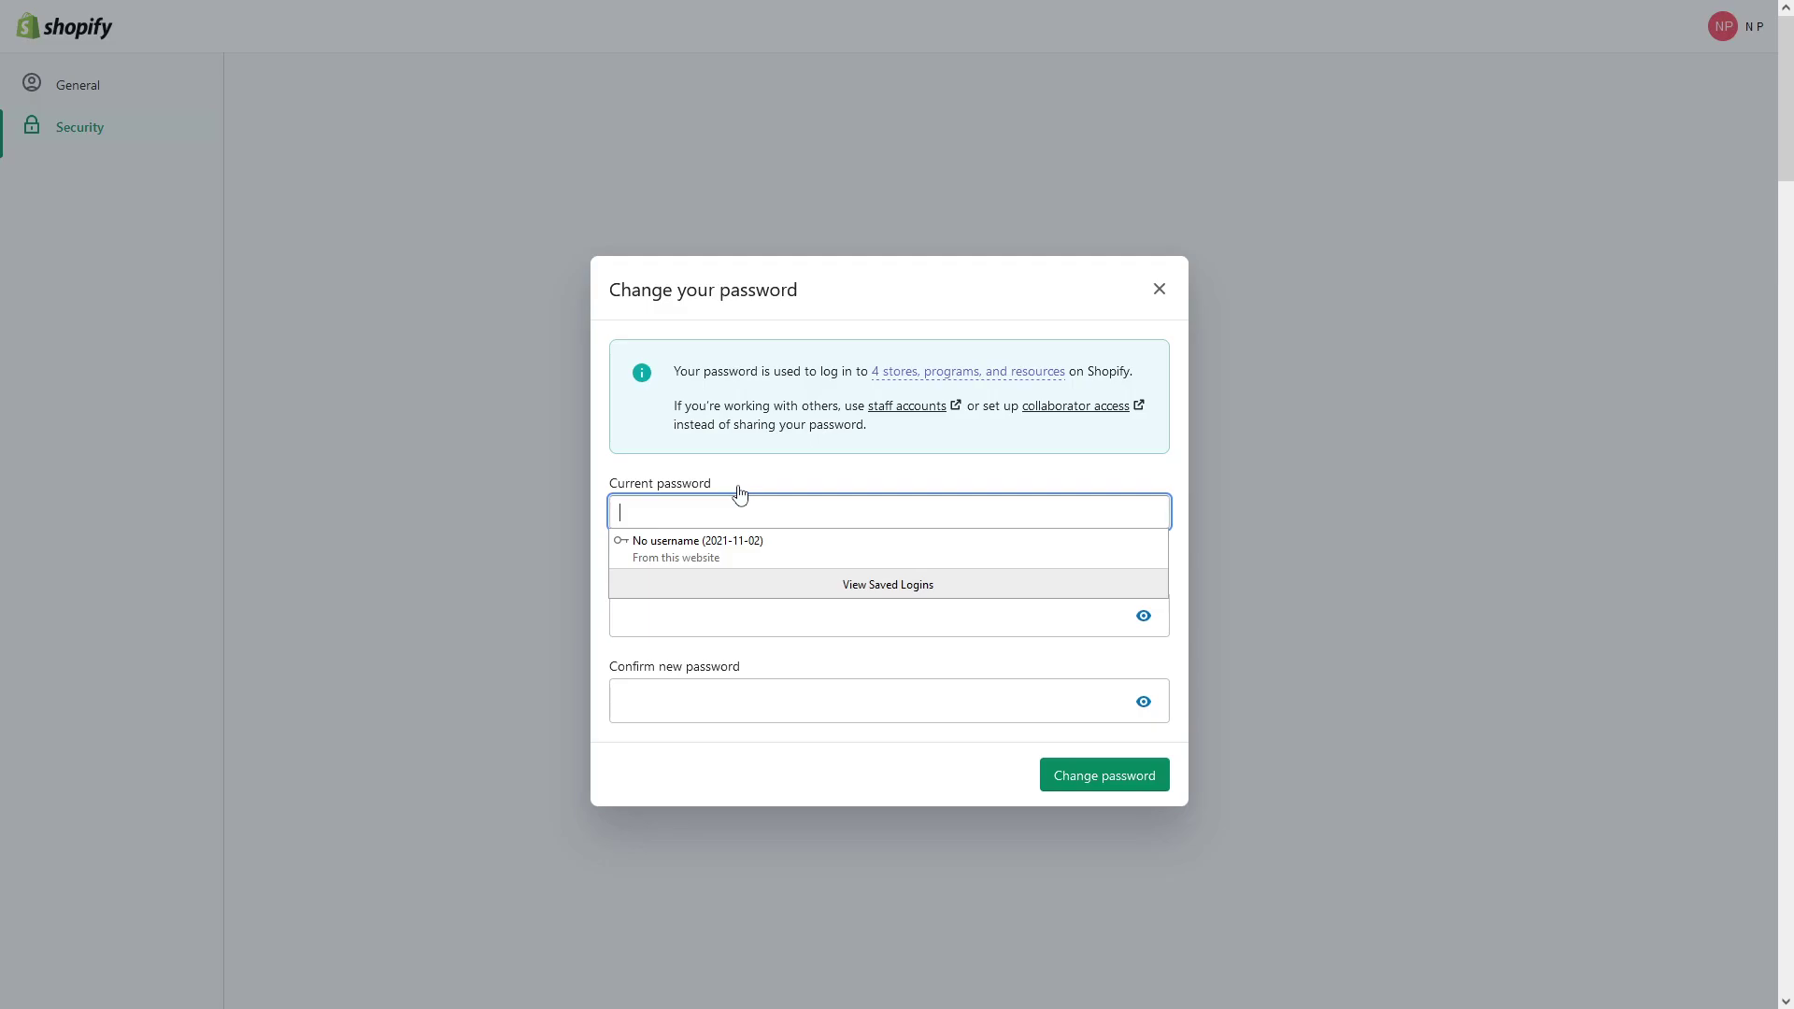
{"action": "type", "text": "•"}
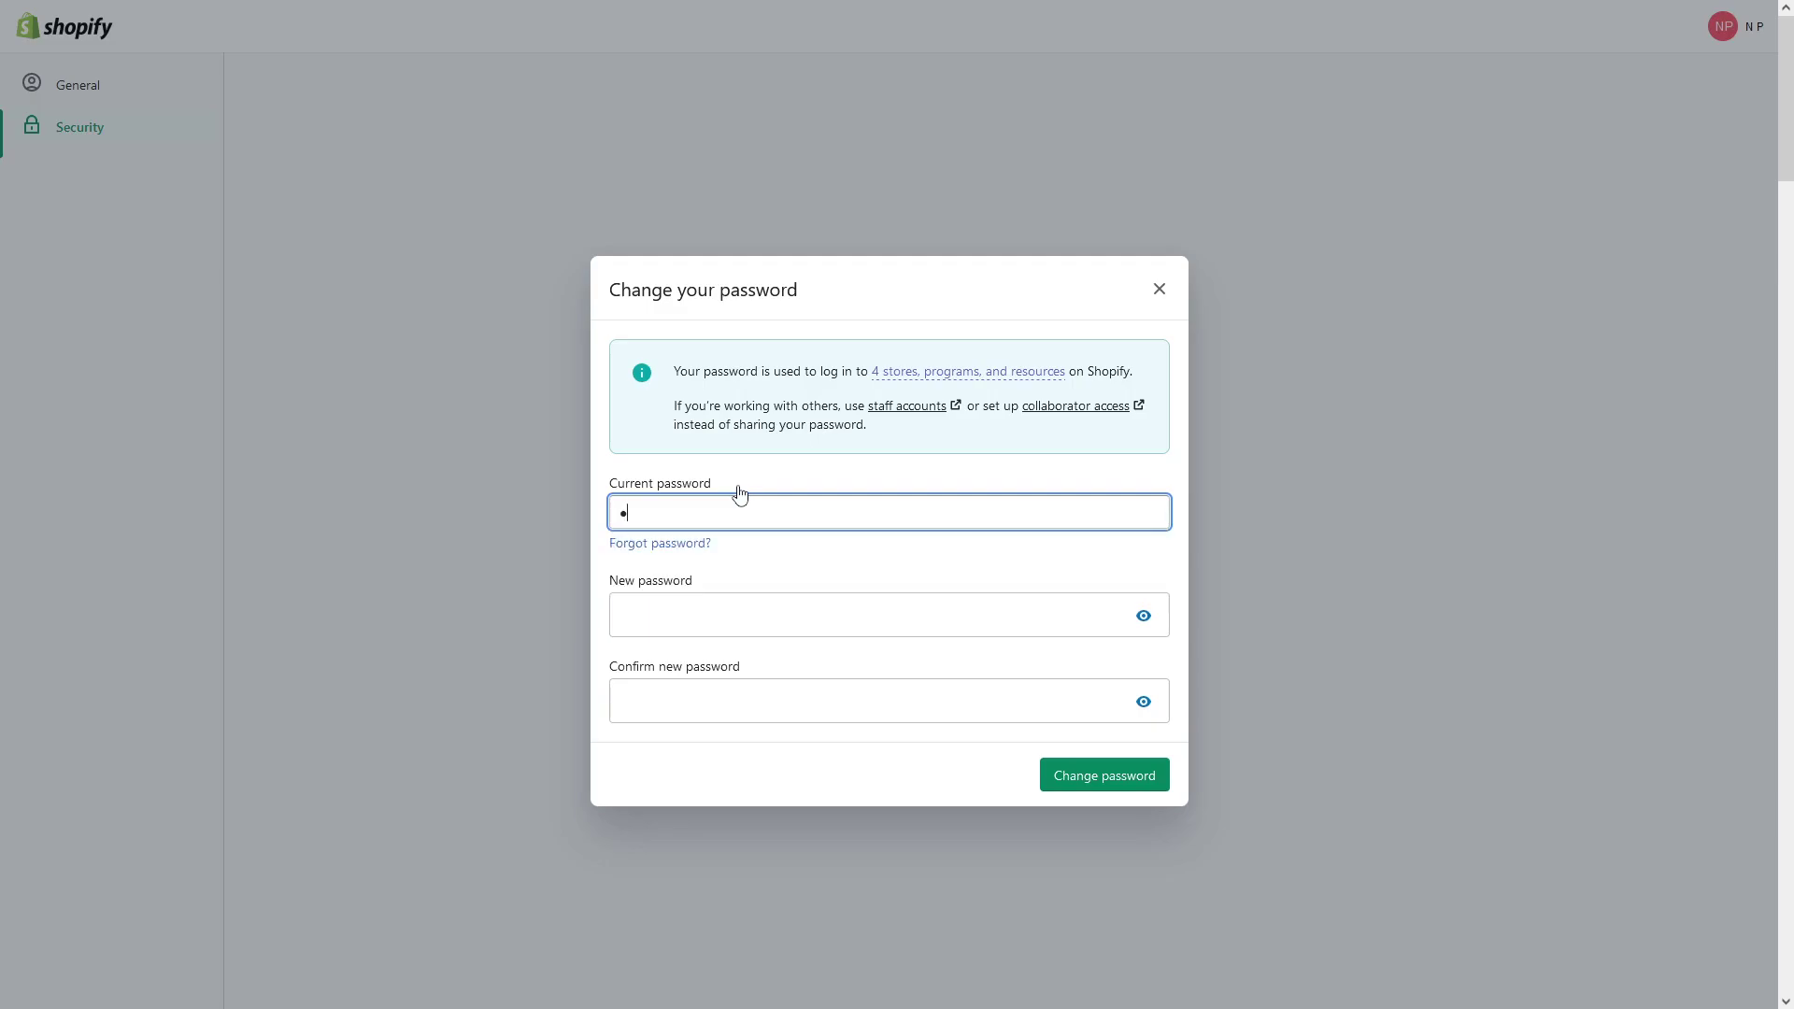
{"action": "type", "text": "••••••"}
{"action": "type", "text": "••••"}
Fill in the New password and Confirm new password fields with the new password.
{"action": "left_click", "coordinate": [709, 616]}
{"action": "type", "text": "•"}
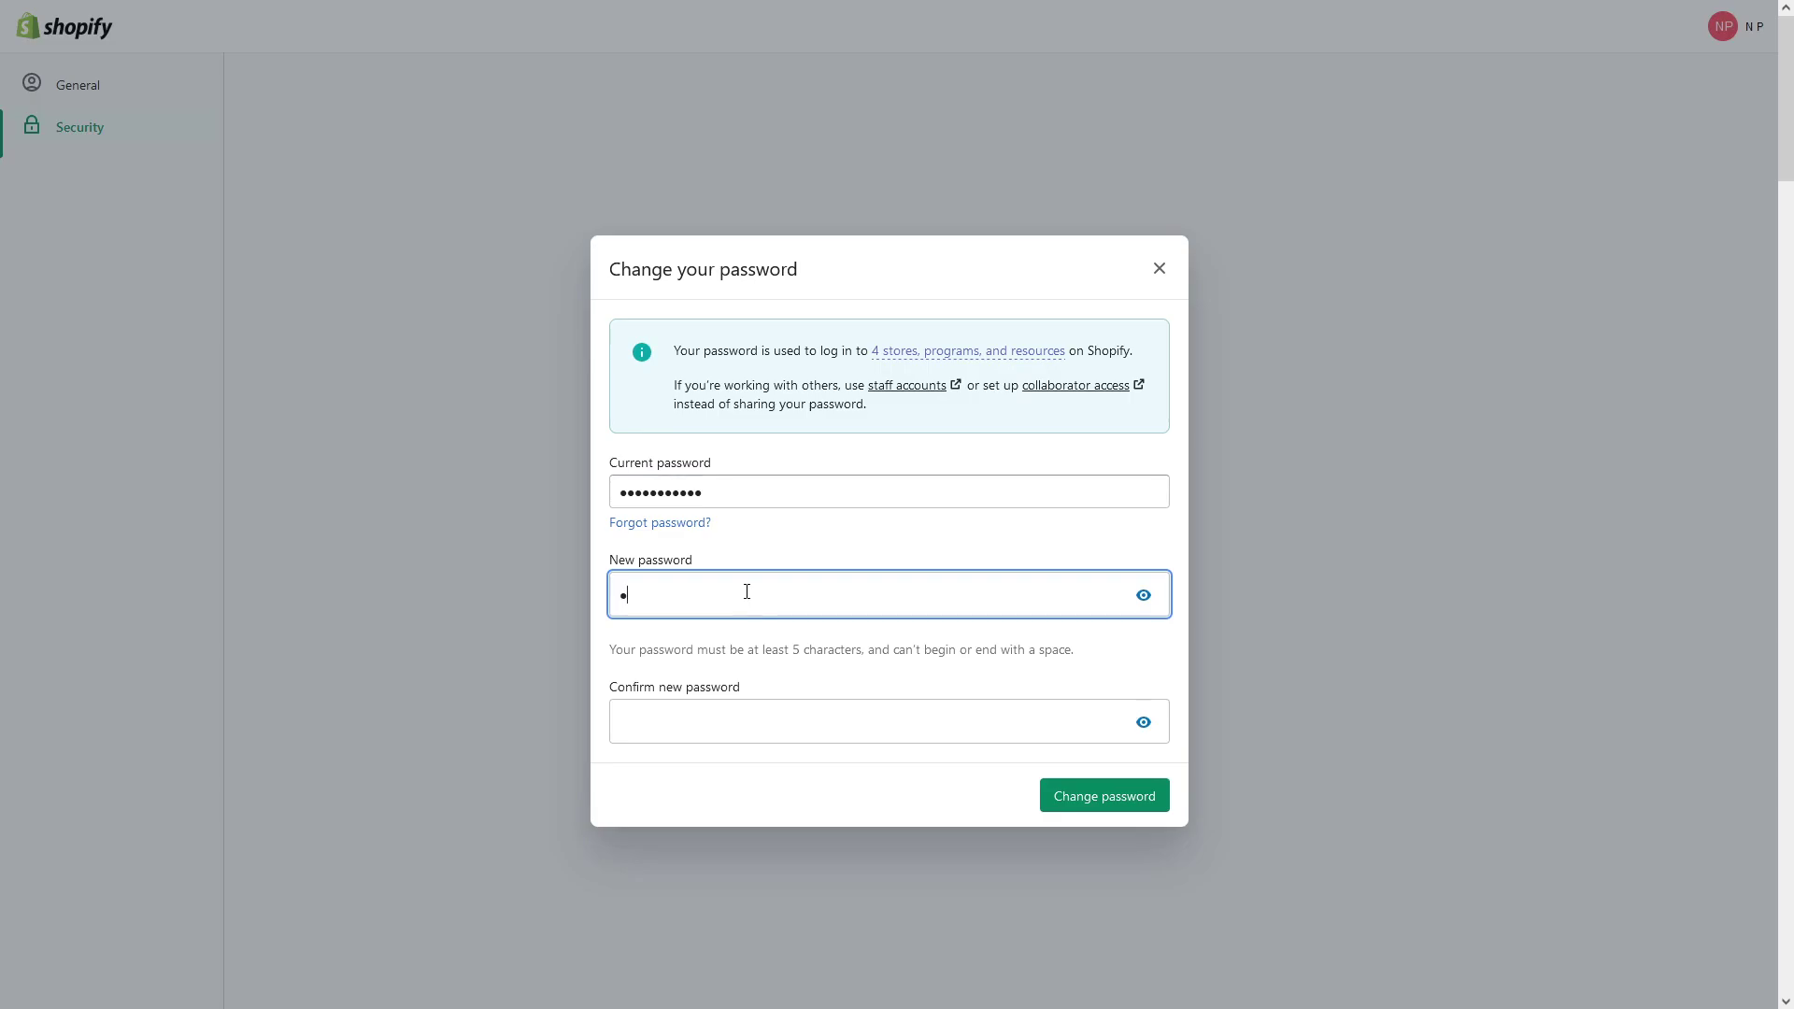
{"action": "type", "text": "•••••••••"}
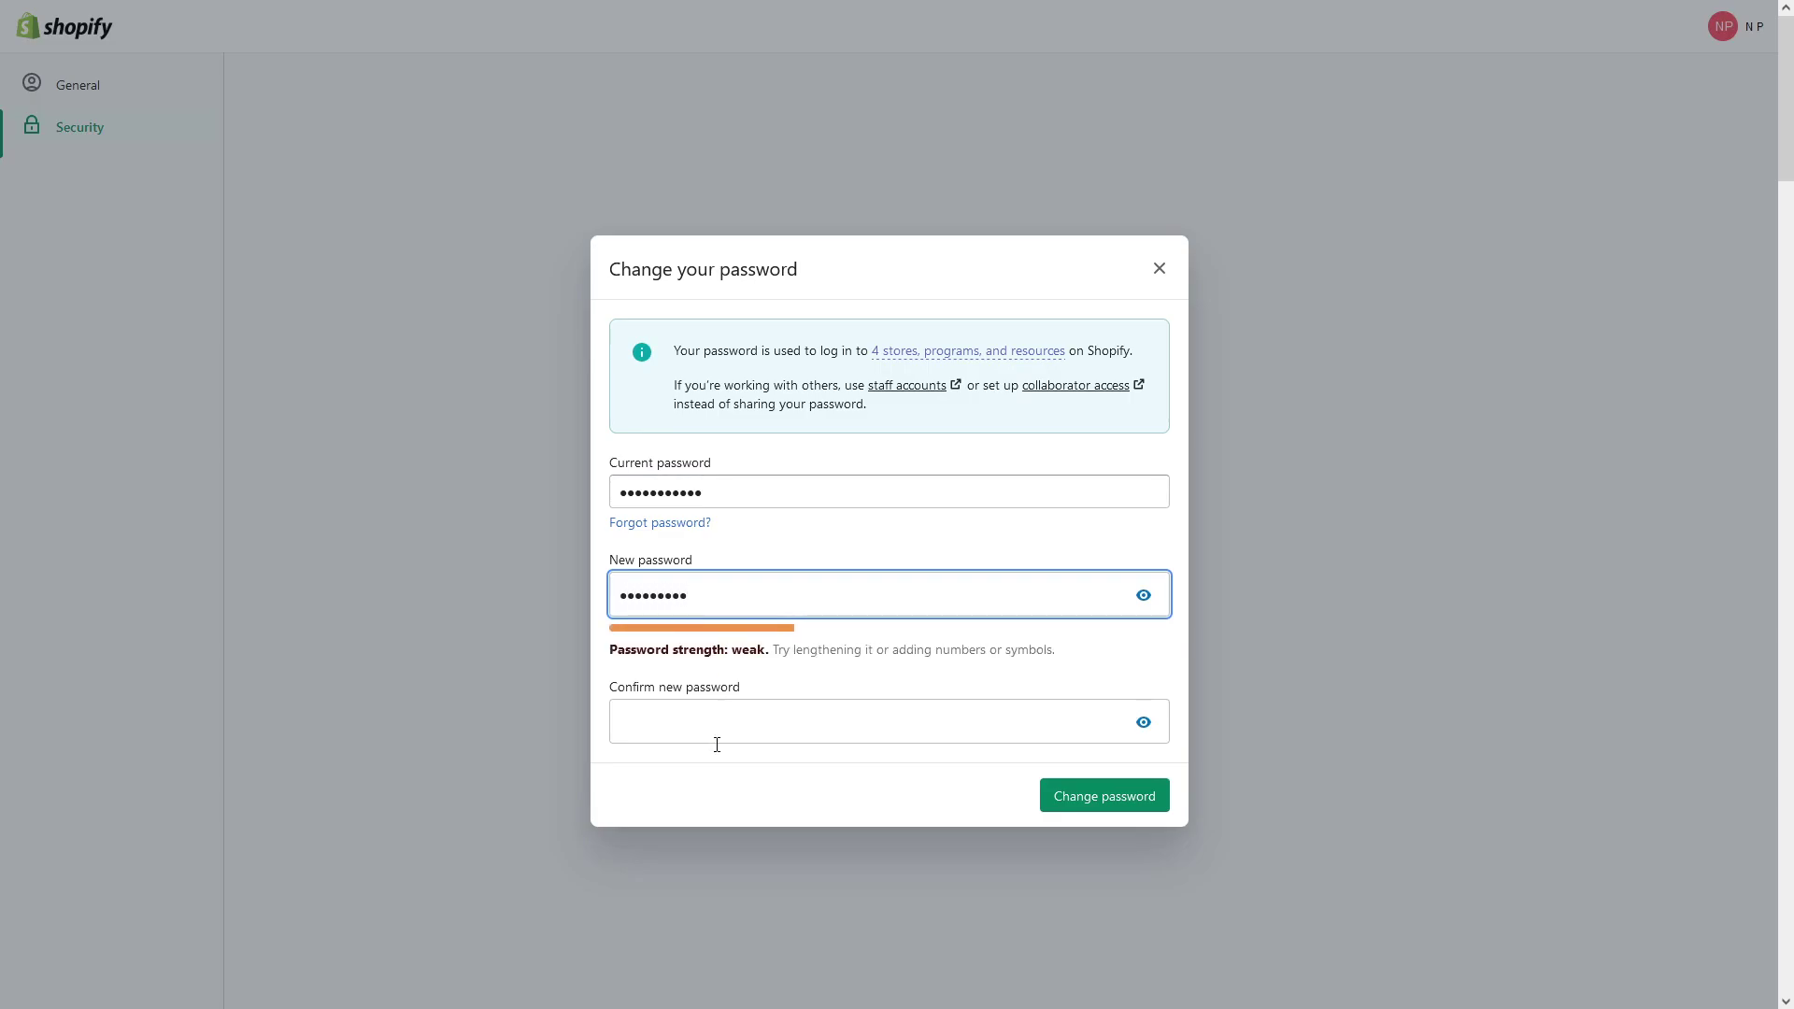
{"action": "left_click", "coordinate": [701, 720]}
{"action": "type", "text": "•••••••••"}
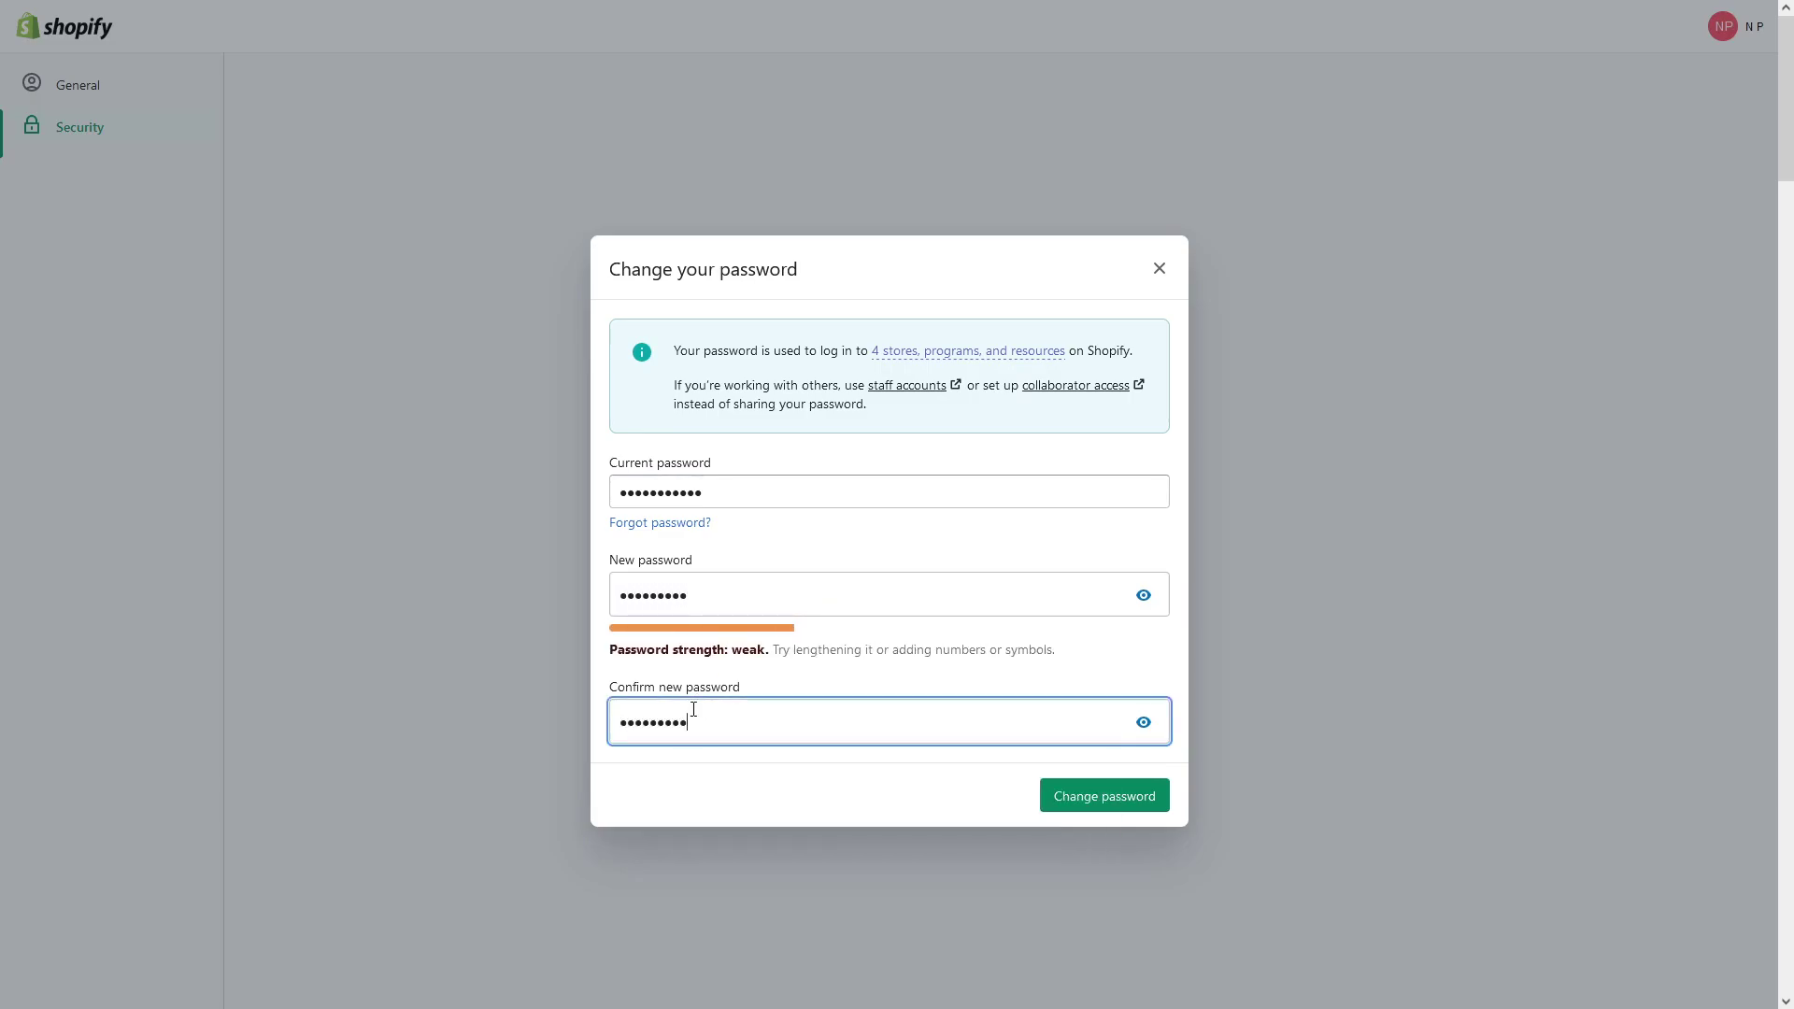
Submit the password change with the Change password button.
{"action": "left_click", "coordinate": [1105, 796]}
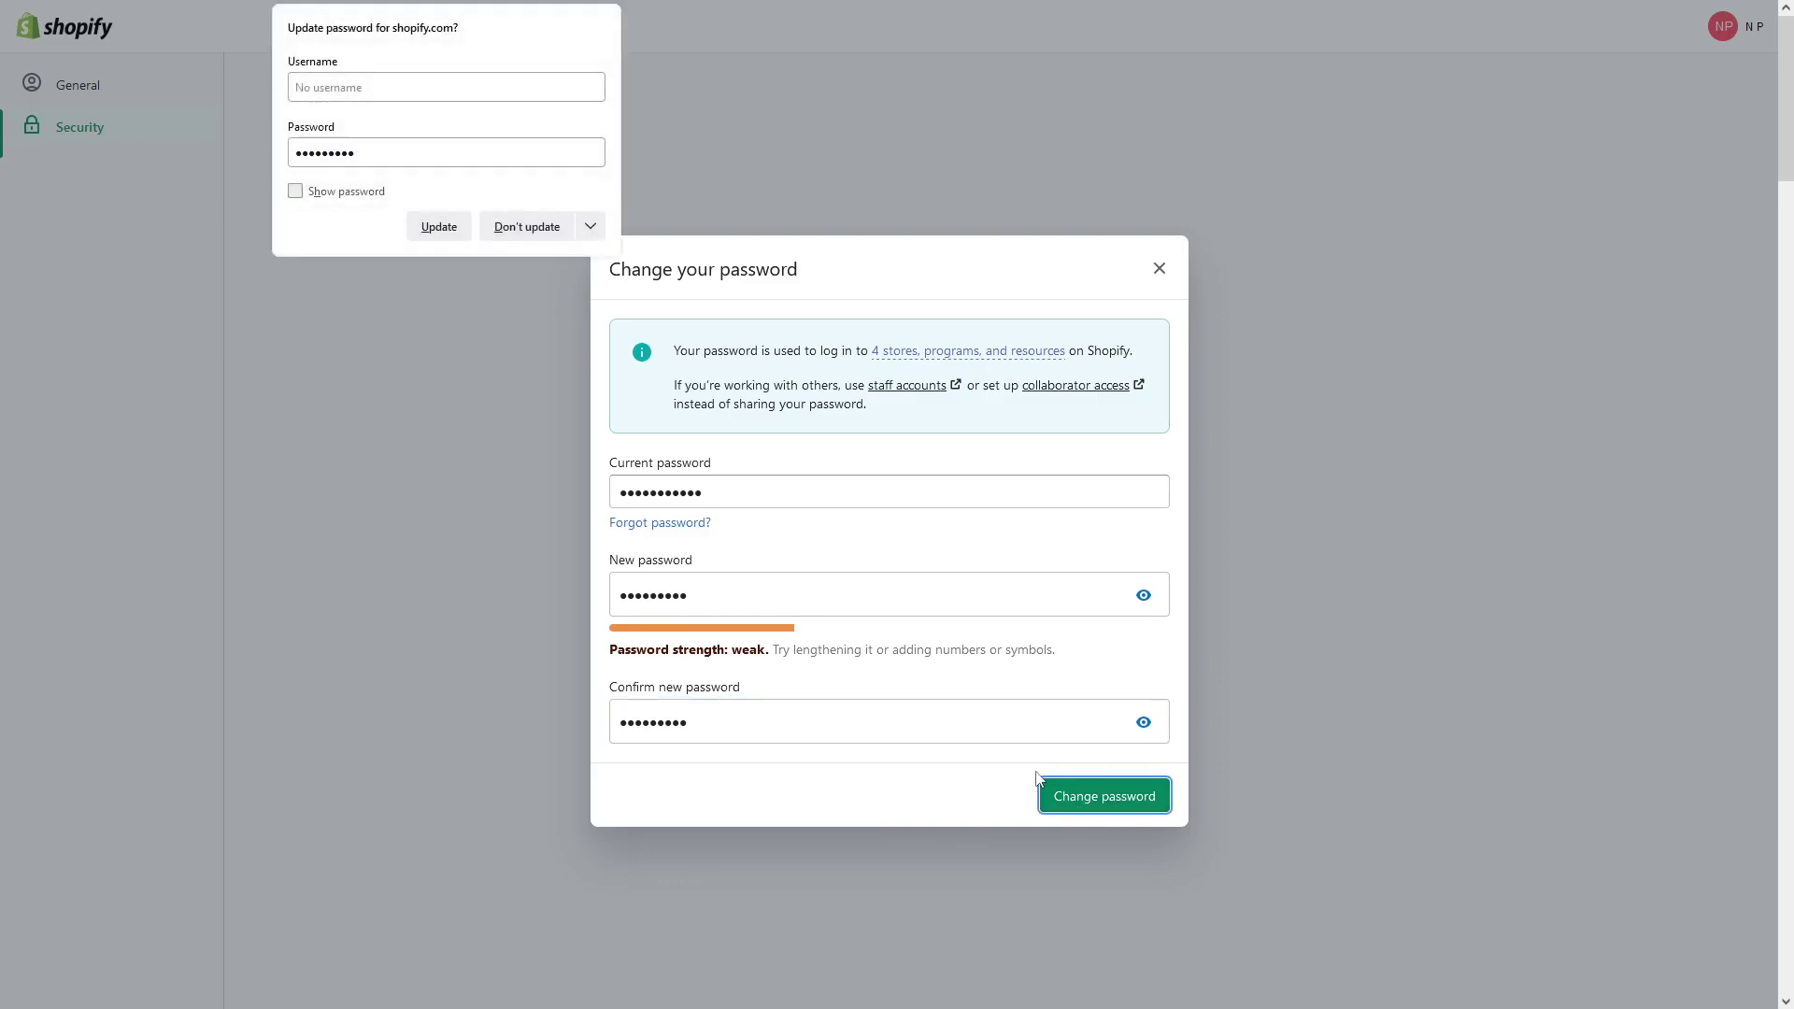